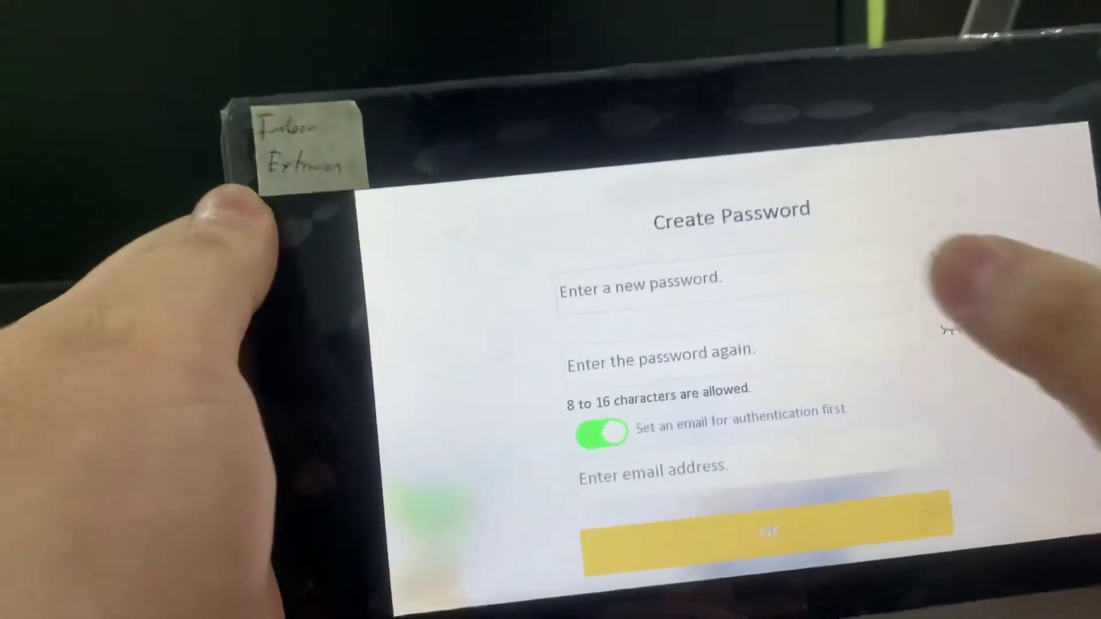
Step: Activate the device with a confirmed 8-character strong password and email authentication off
click(714, 312)
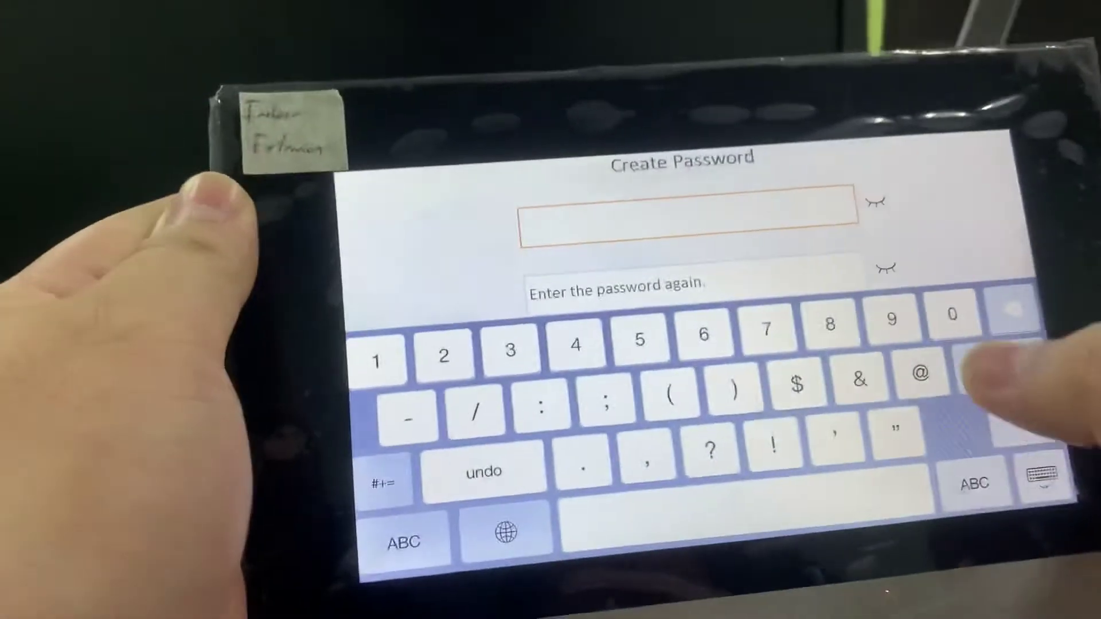
click(920, 372)
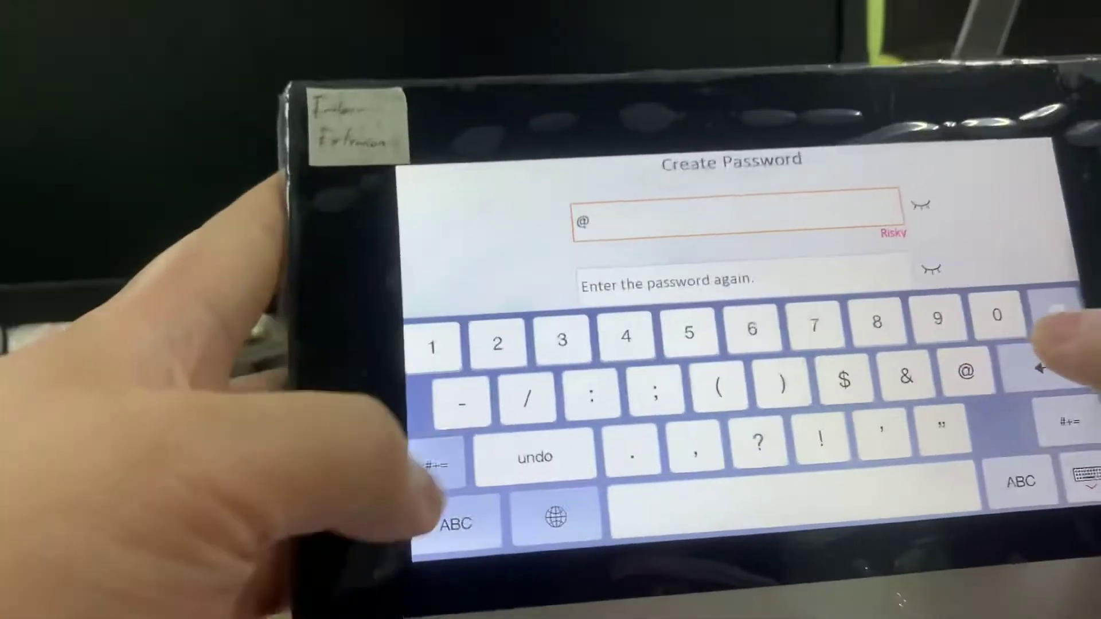
click(1010, 479)
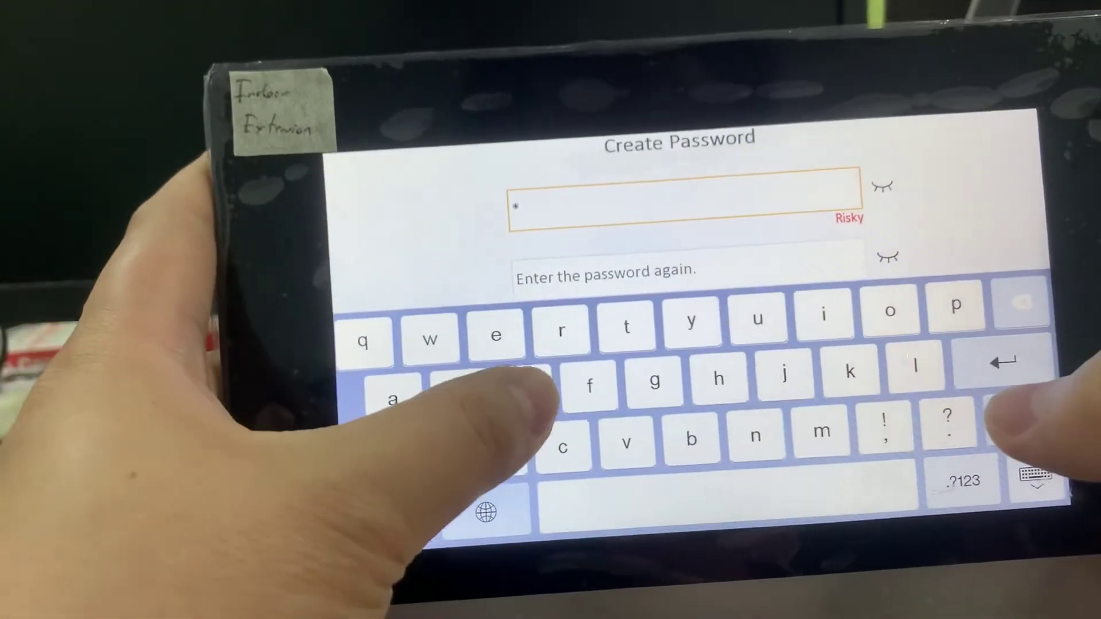
click(1042, 456)
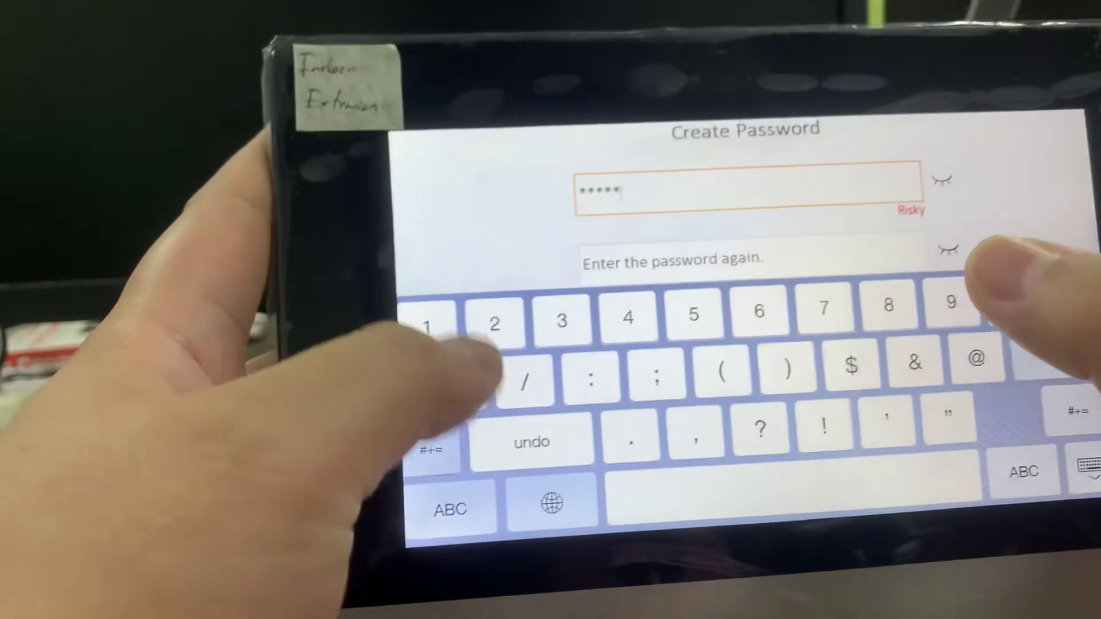
click(715, 258)
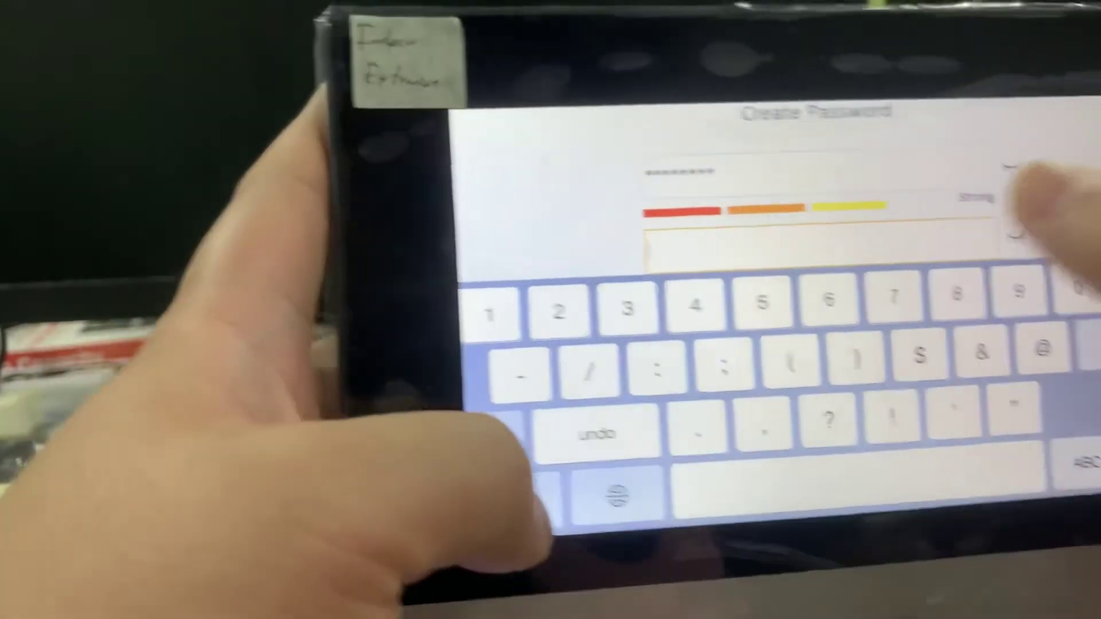
click(1045, 457)
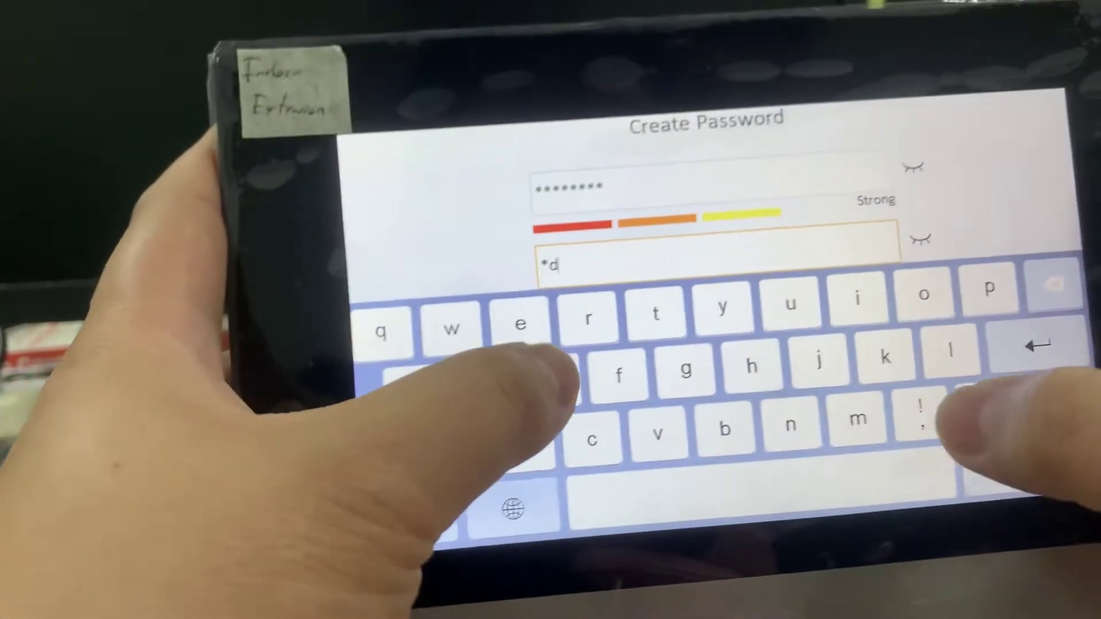
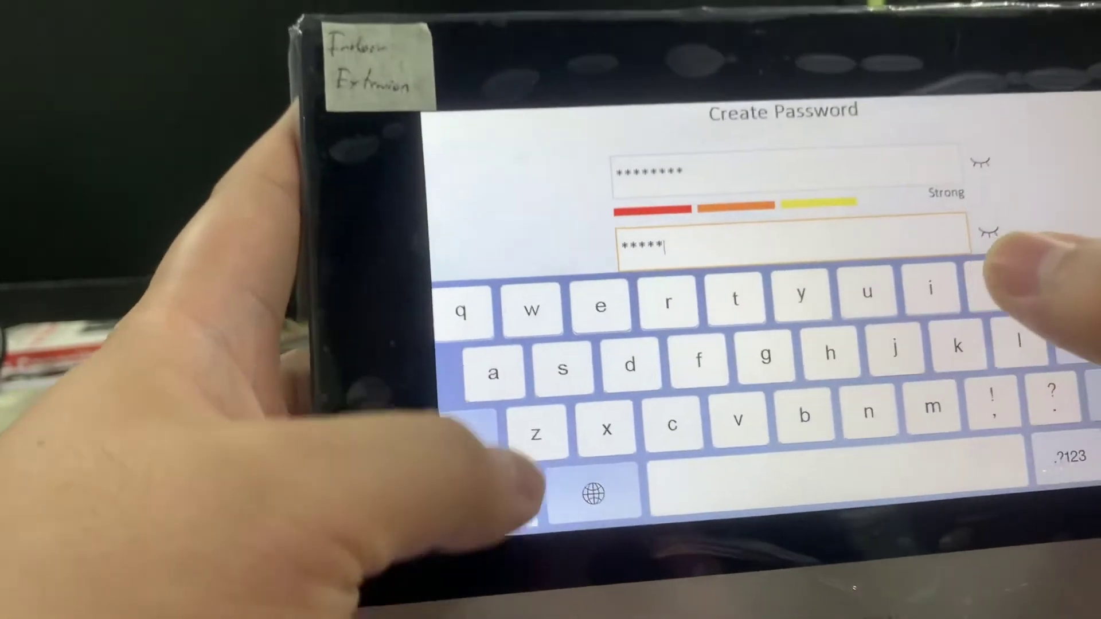
click(1075, 456)
click(1074, 456)
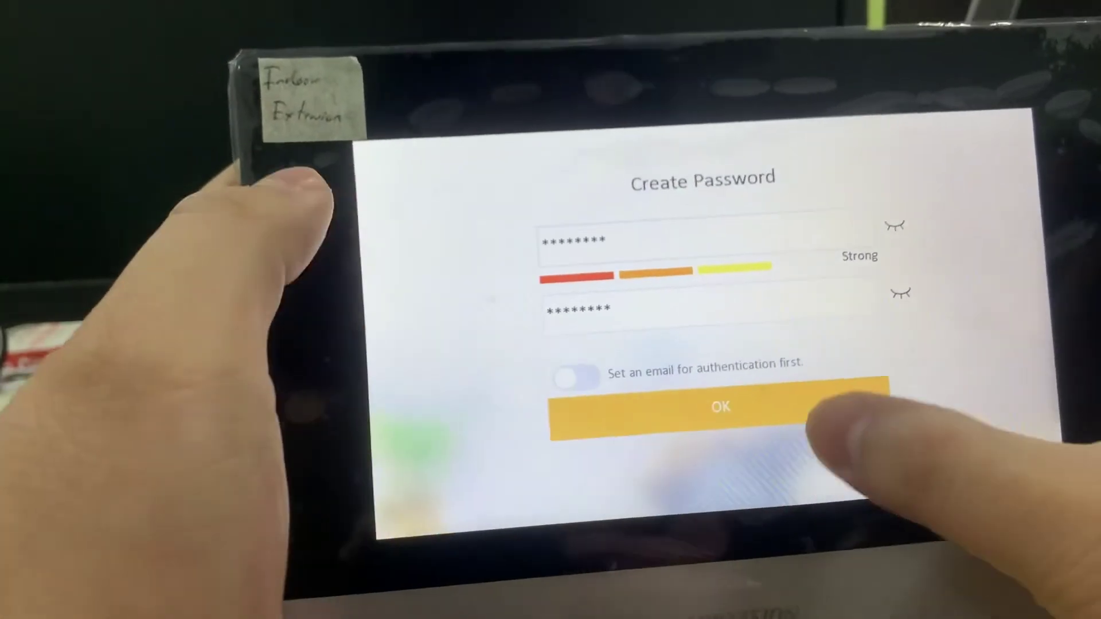
click(774, 484)
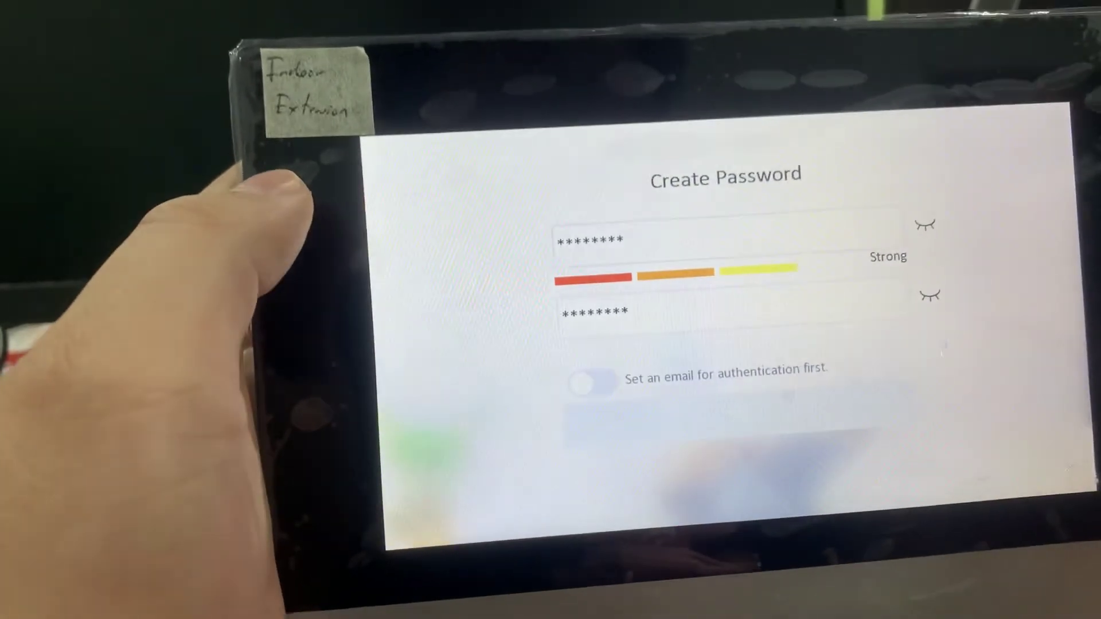
Step: Accept the wizard language and set the local IP to 172.16.80.182
click(748, 473)
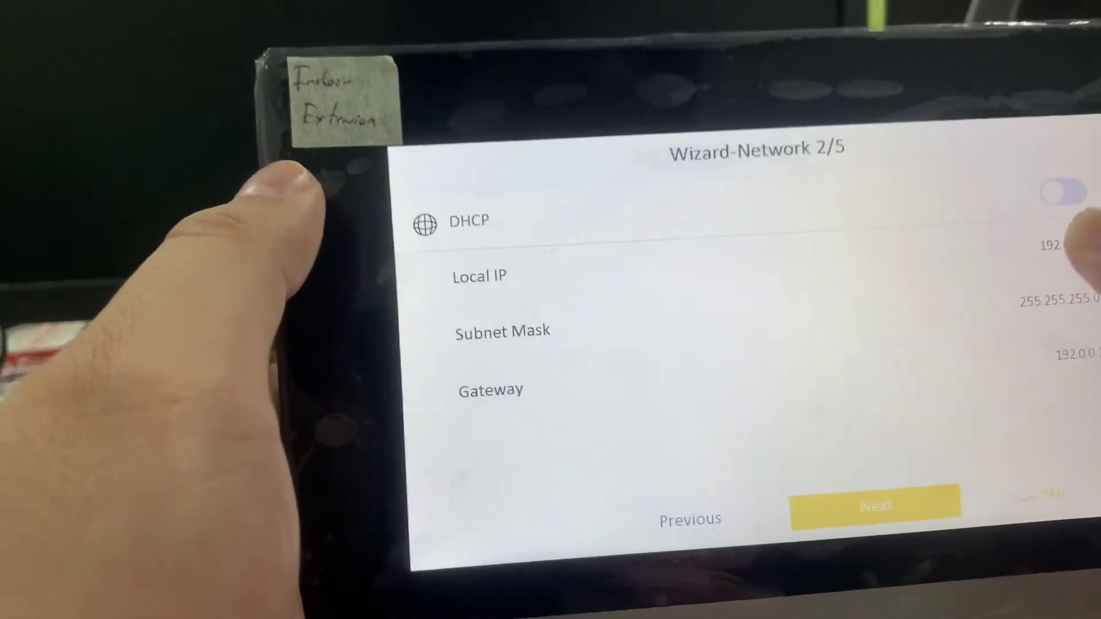
click(1033, 235)
key(BackSpace)
key(BackSpace)
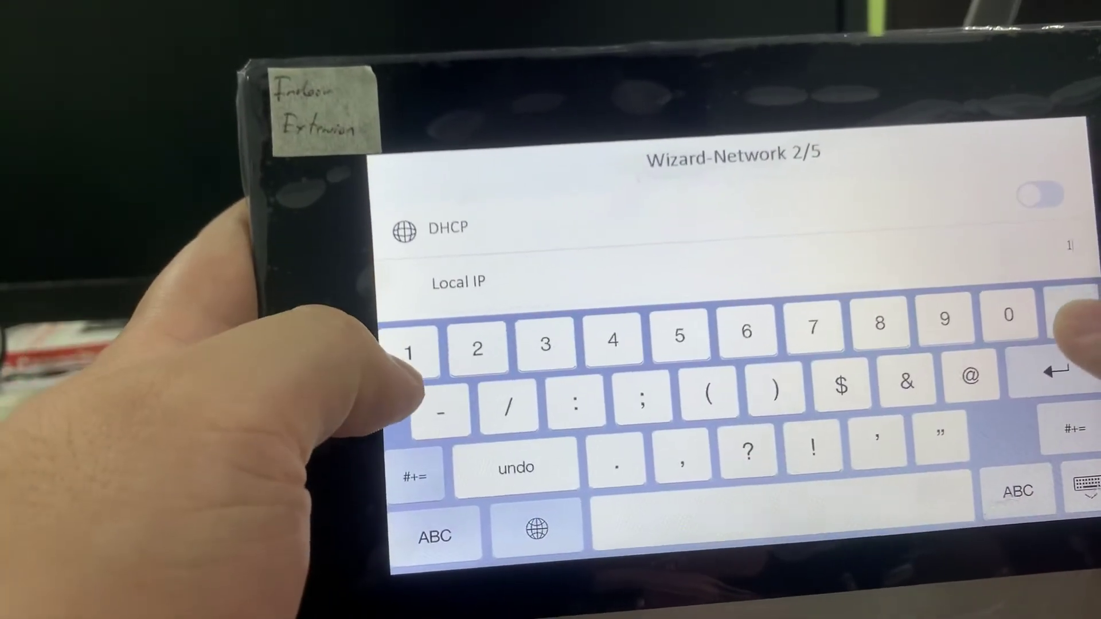
text(72)
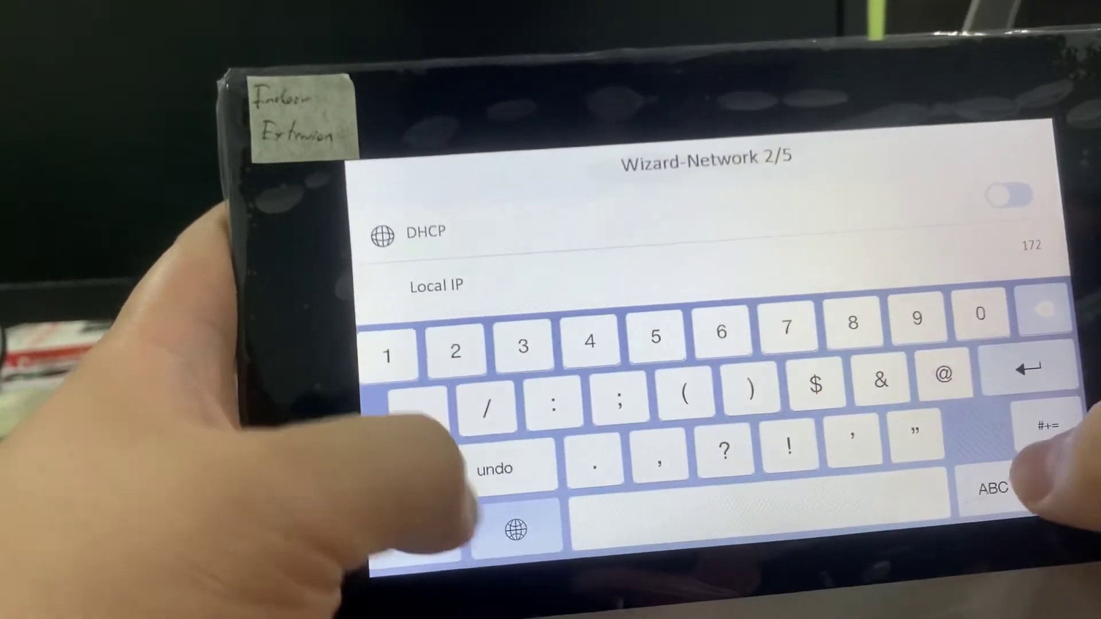
text(.16)
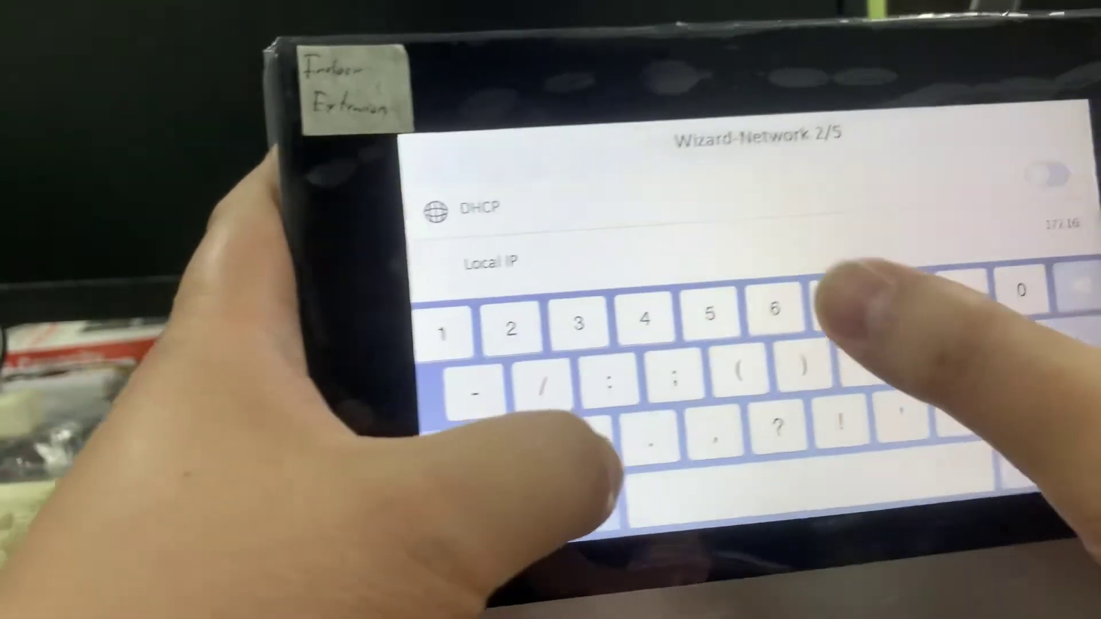
text(.80)
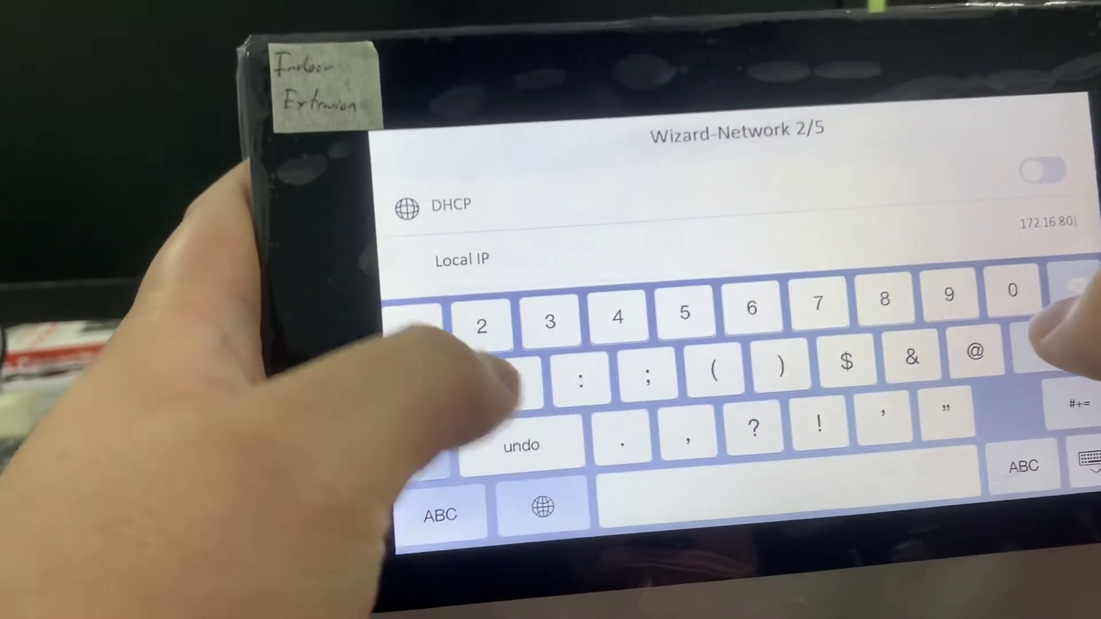
text(82)
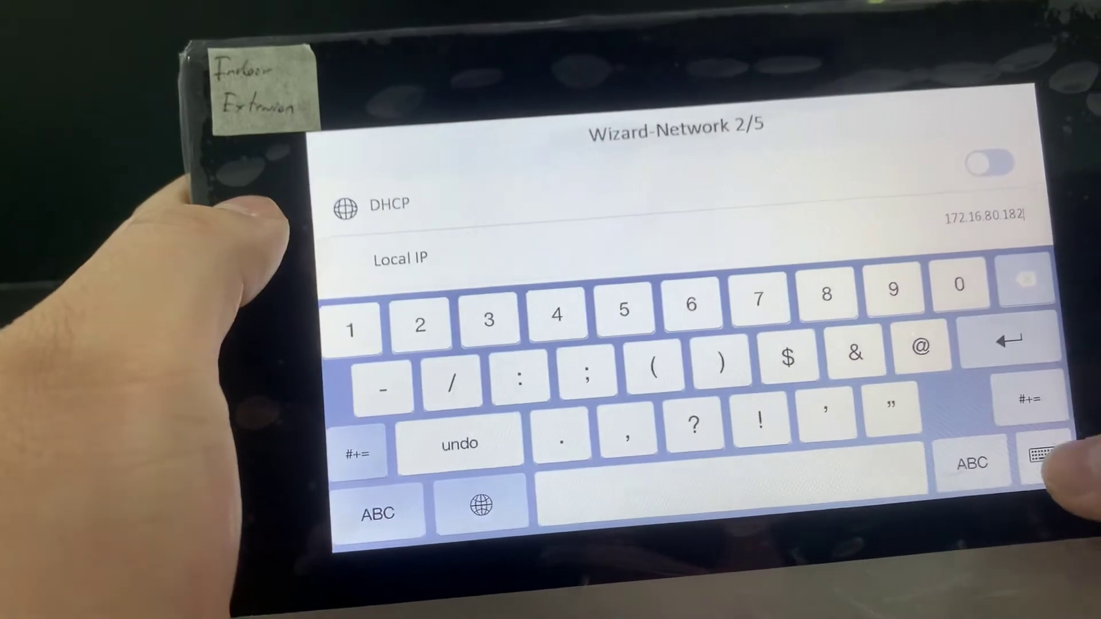
click(1091, 460)
Step: Replace the old gateway address with 172.16.80.1
click(1027, 356)
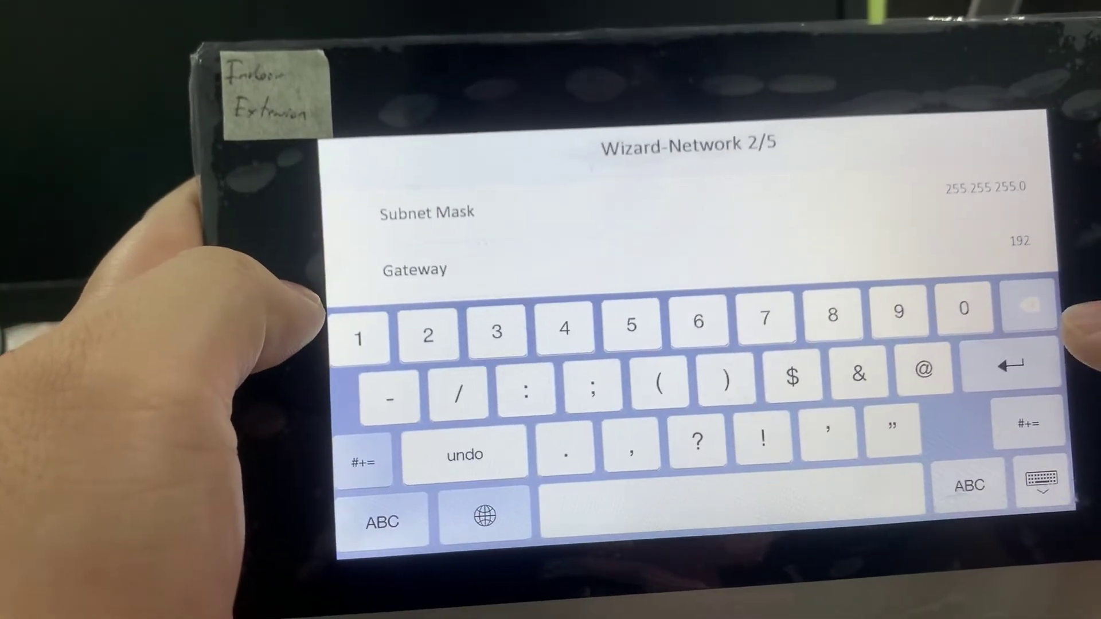
click(1028, 306)
click(1027, 305)
click(764, 319)
click(428, 335)
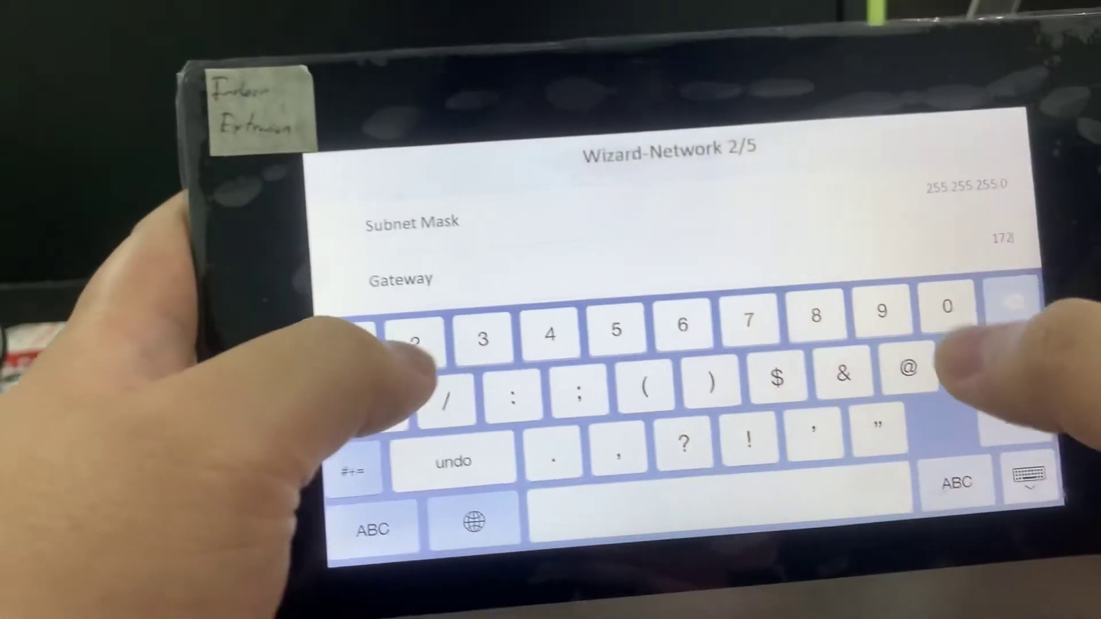
click(553, 458)
click(362, 344)
click(683, 325)
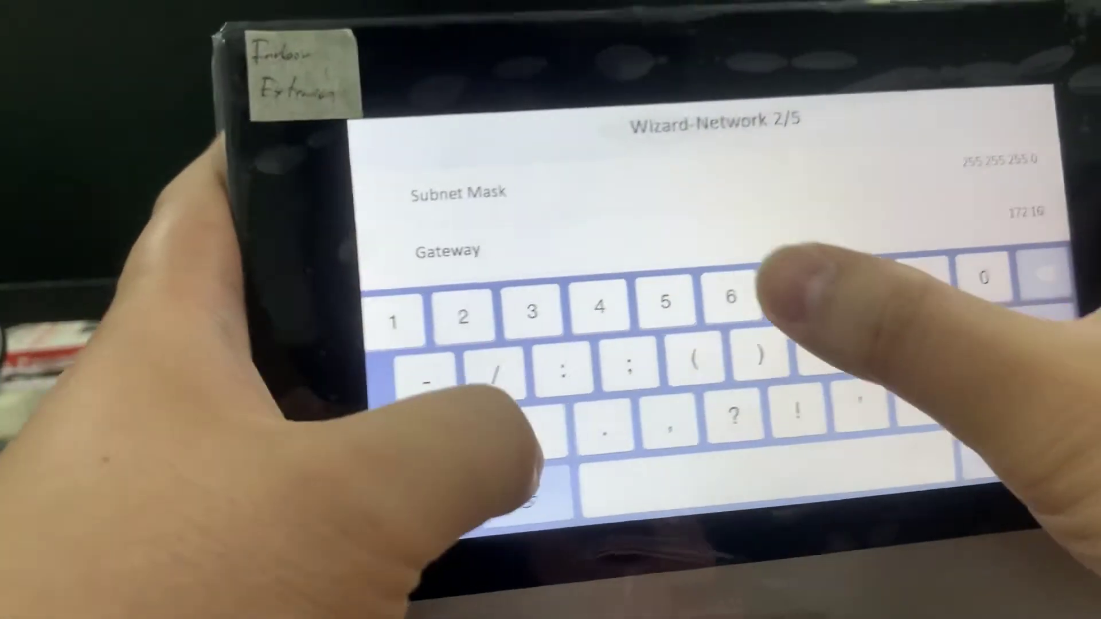
click(601, 430)
click(861, 291)
click(983, 277)
click(602, 430)
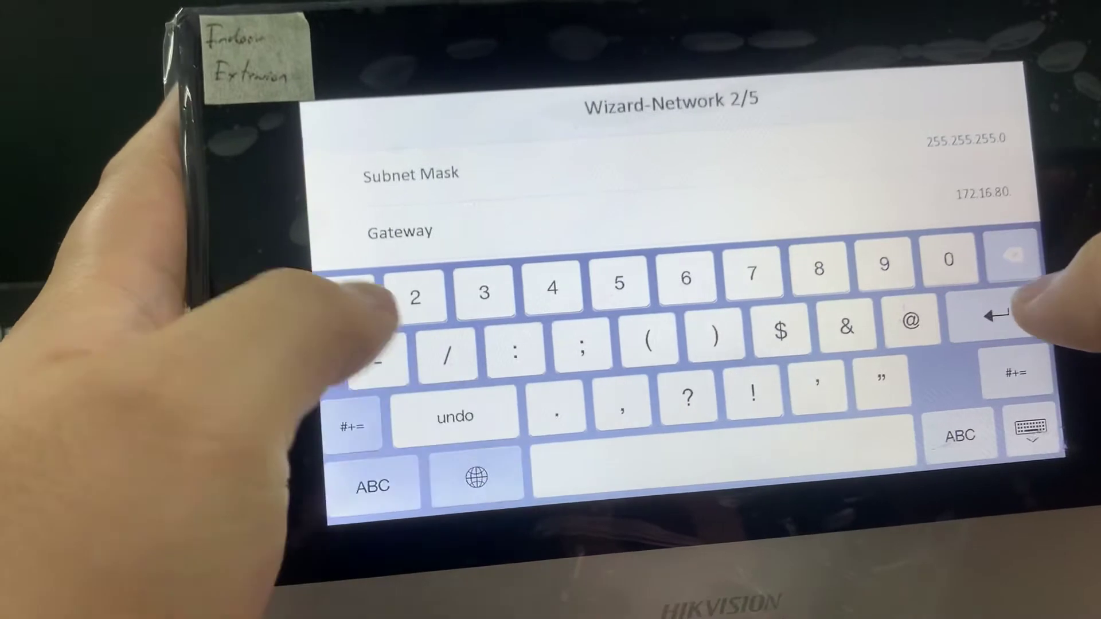
click(362, 297)
click(1030, 428)
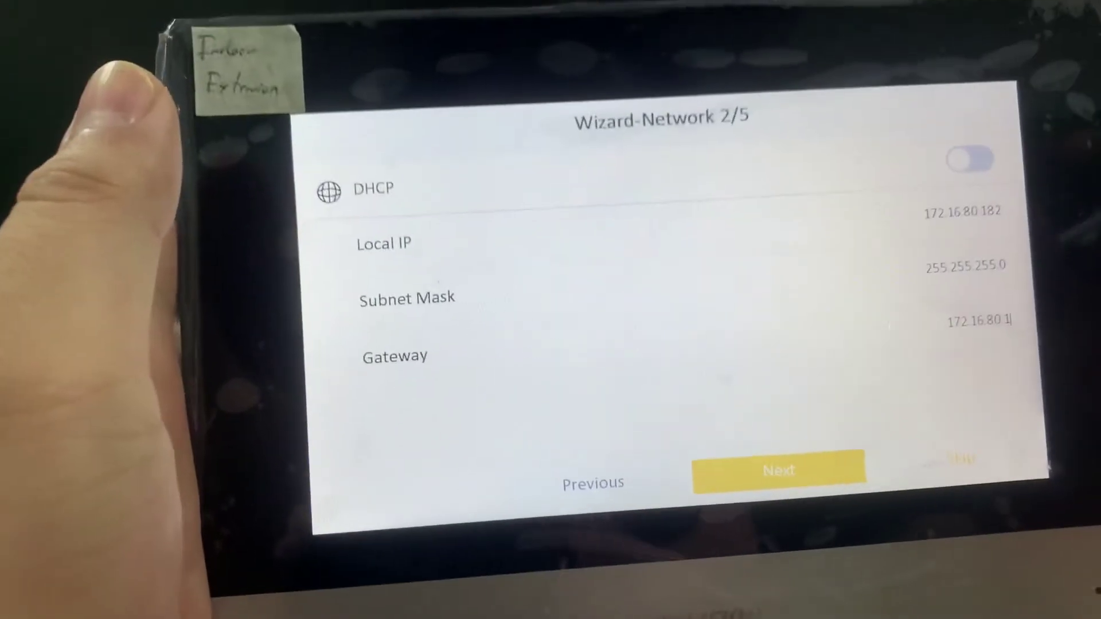
Step: Advance to device settings and set the device type to Indoor Extension
click(777, 470)
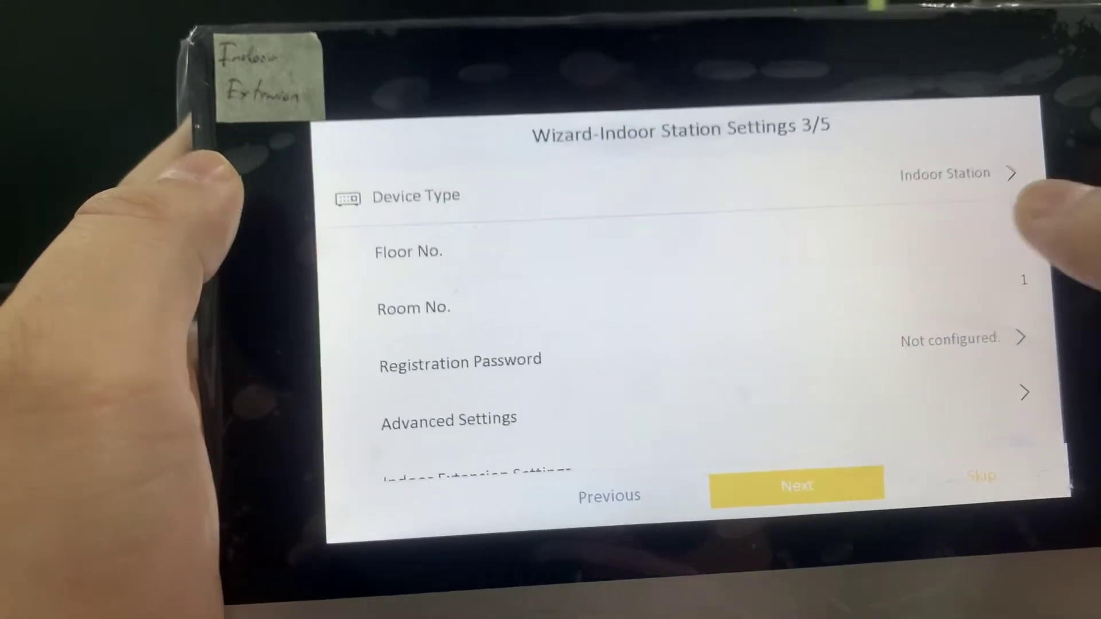
click(998, 171)
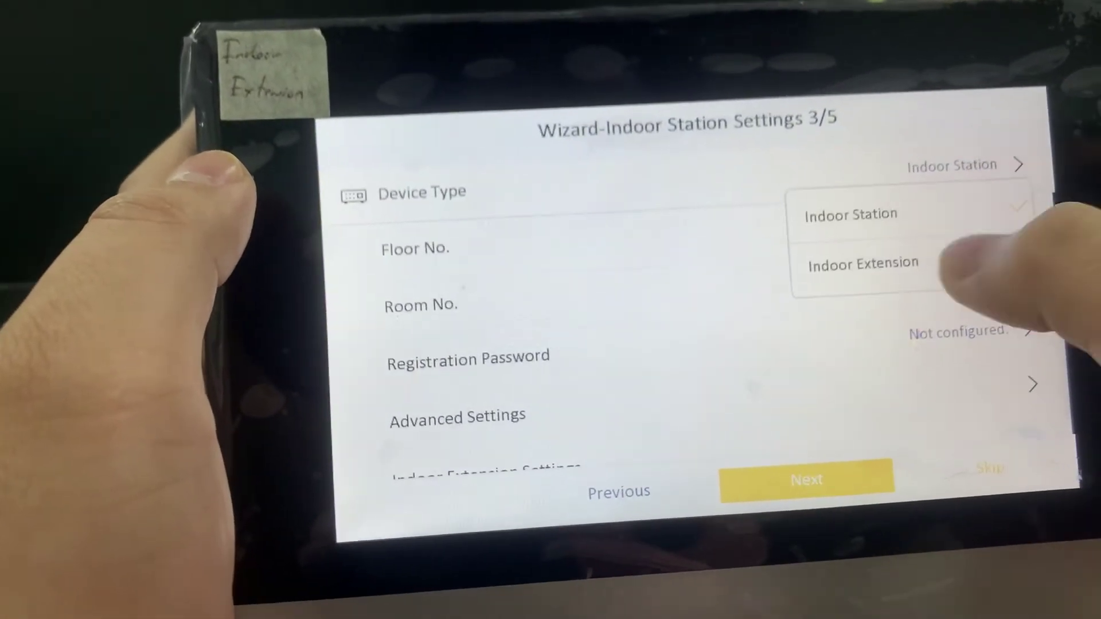
click(860, 258)
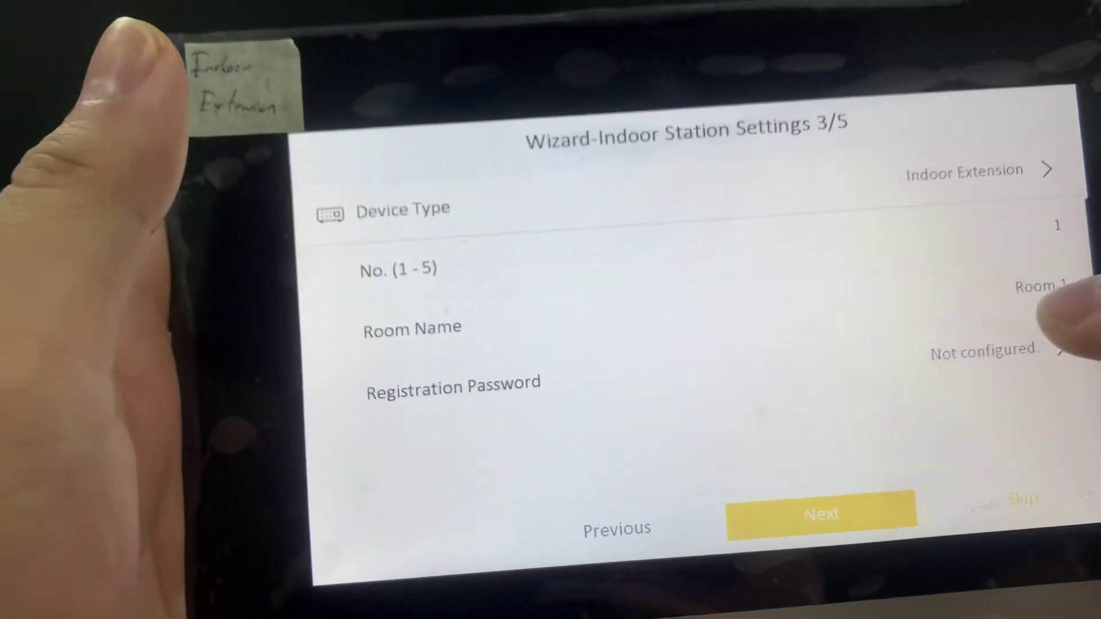
click(1002, 349)
click(654, 243)
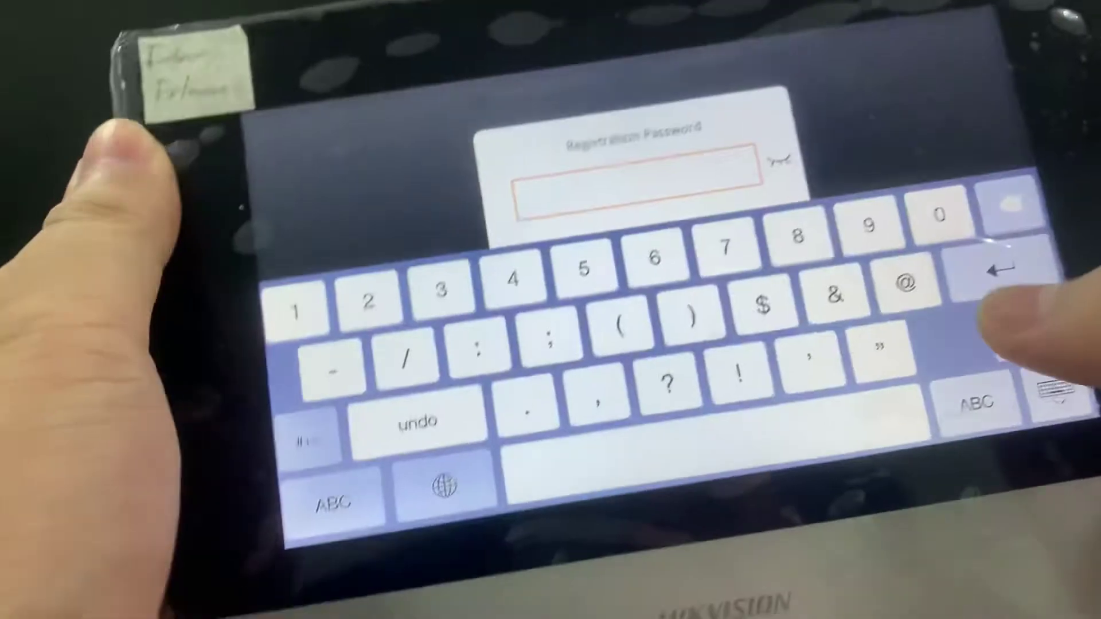
click(451, 560)
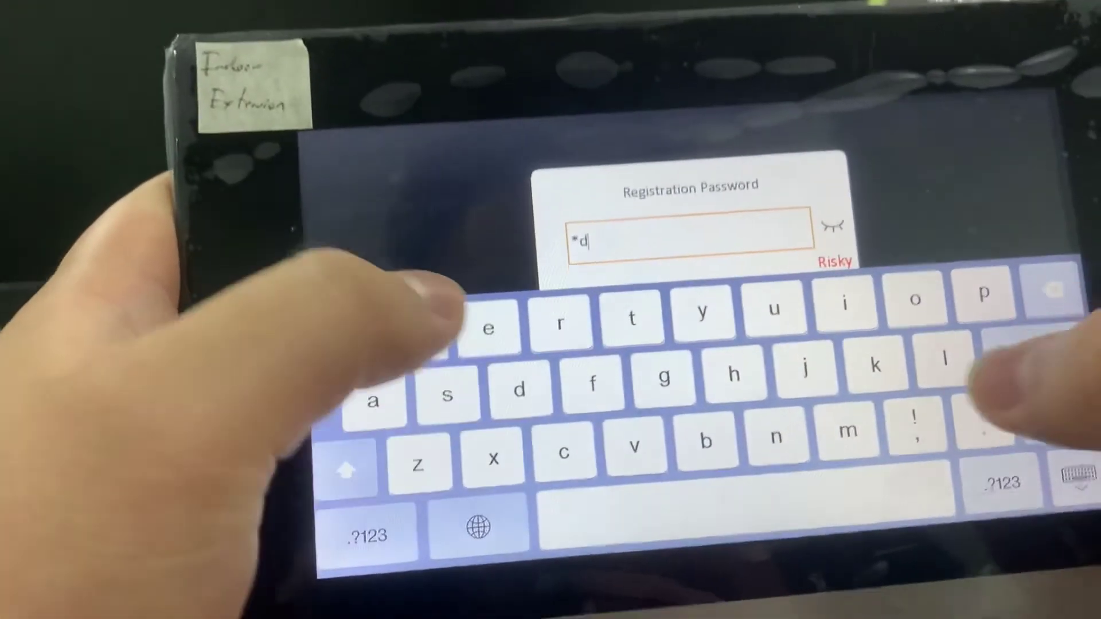
click(417, 552)
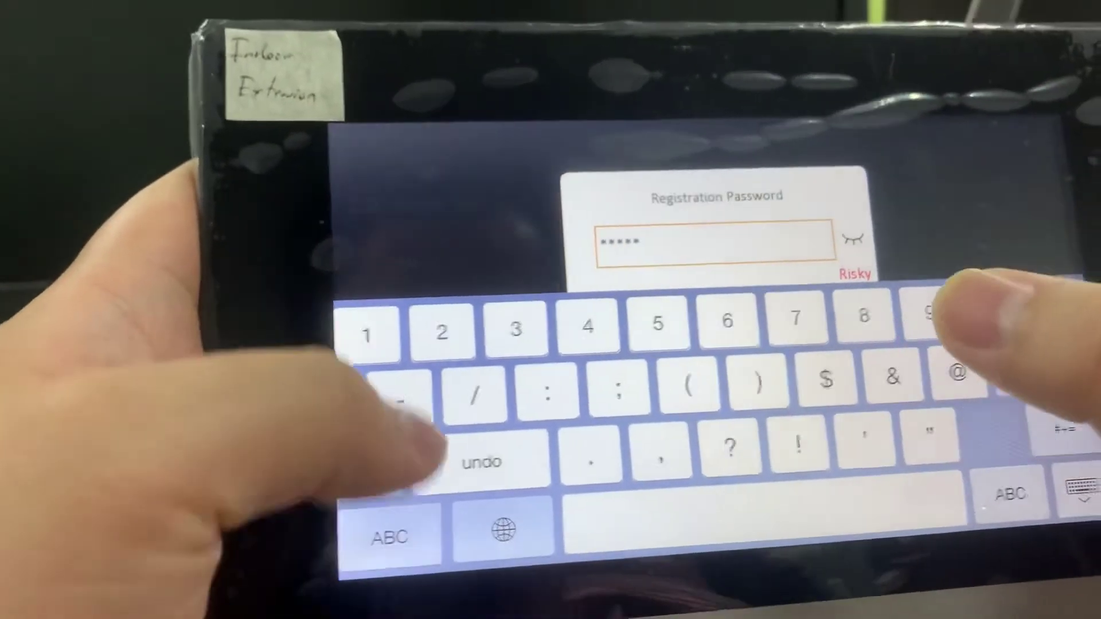
click(671, 283)
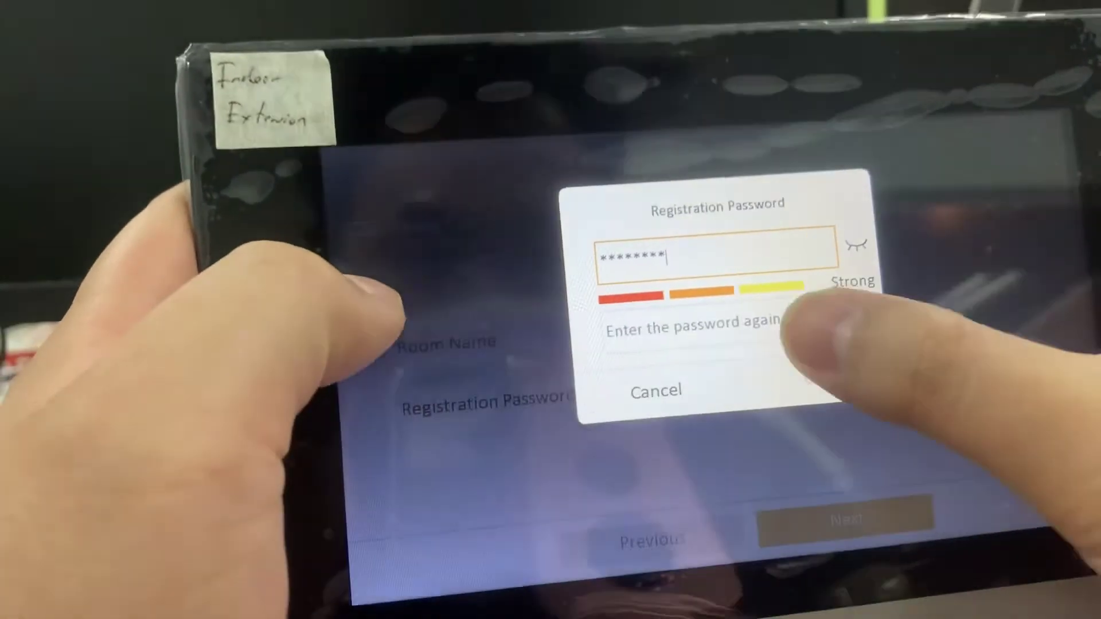
click(405, 537)
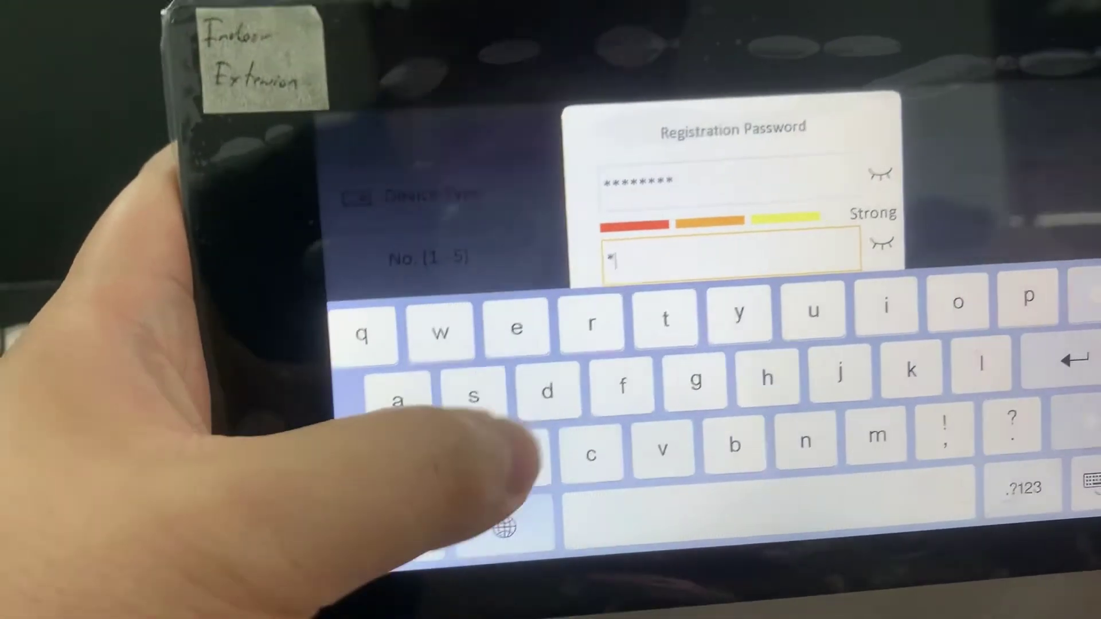
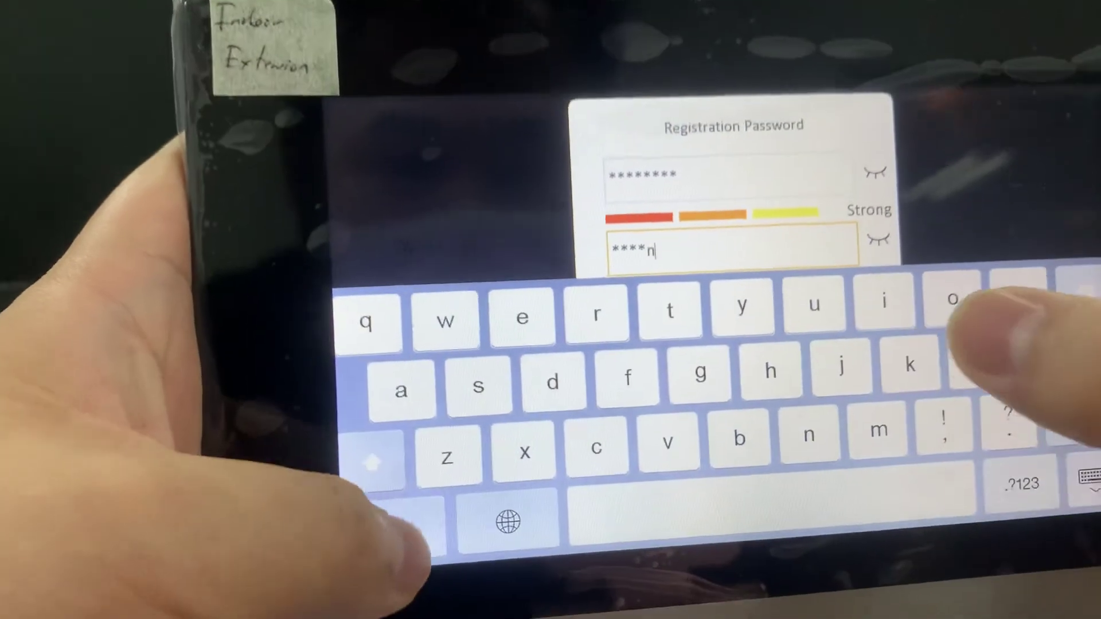
click(404, 536)
click(1061, 475)
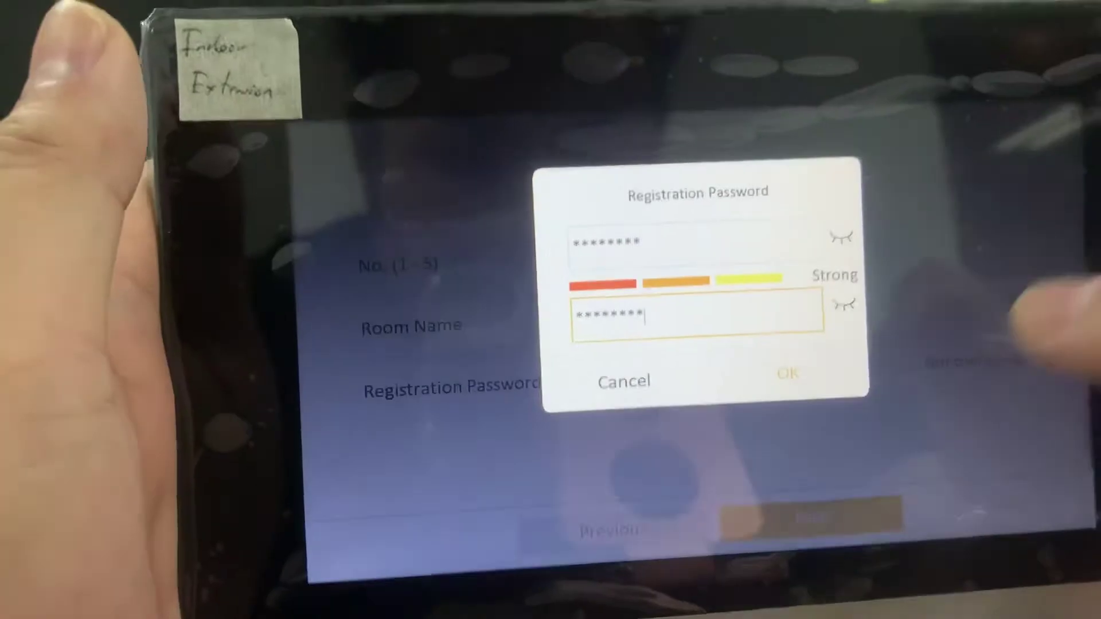
click(881, 309)
click(879, 236)
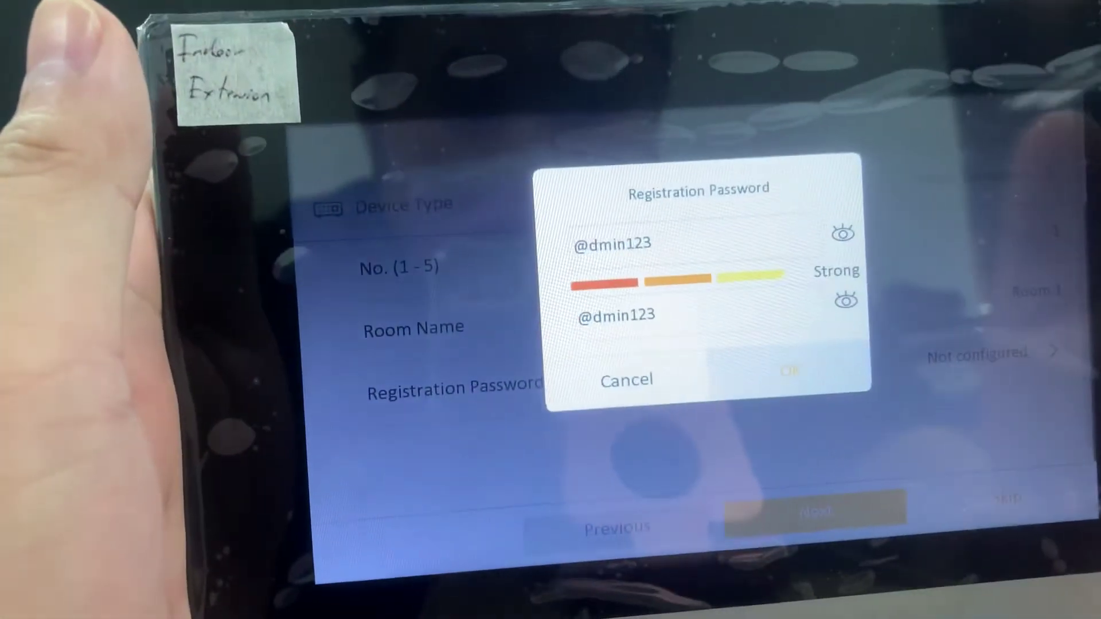
Step: Save the registration password, pass the Related Devices step, and finish the wizard
click(794, 368)
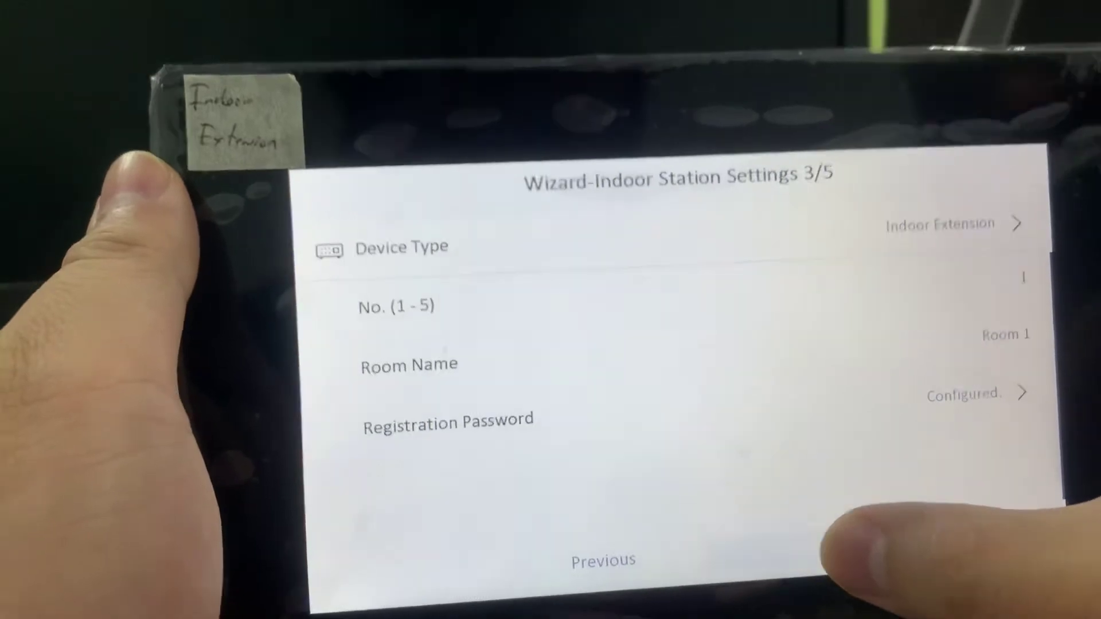
click(804, 537)
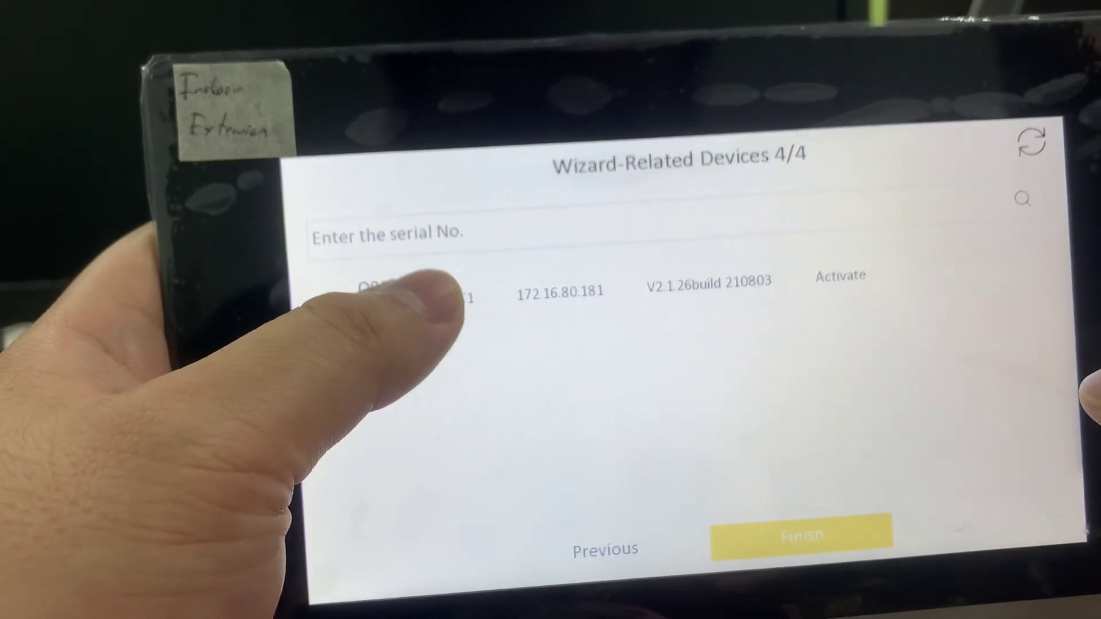
click(799, 534)
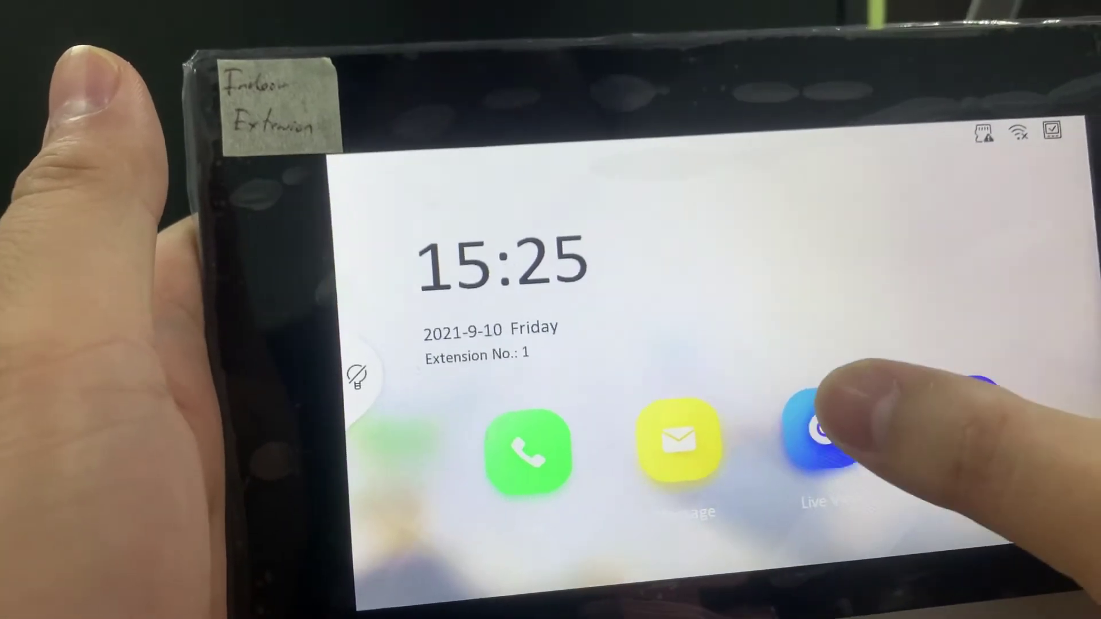
Step: Open Live View from the home screen to list the door station feeds
click(809, 435)
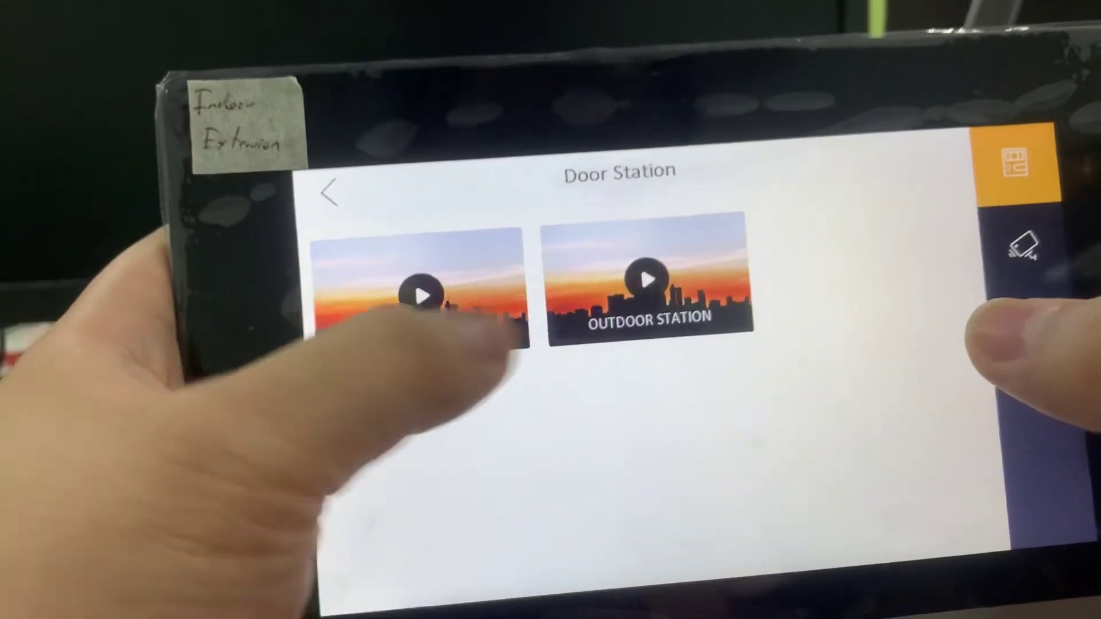